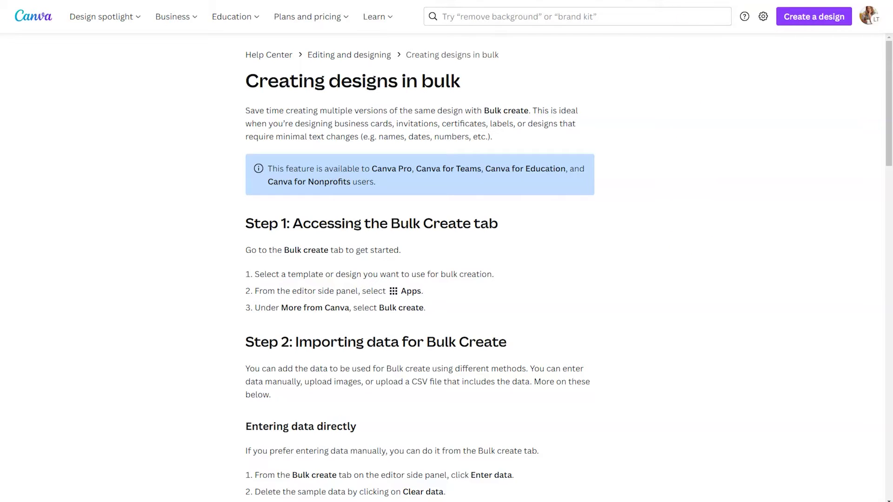
Switch back to the Canva editor tab showing the Marceline business card design
{"action": "left_click", "coordinate": [682, 1]}
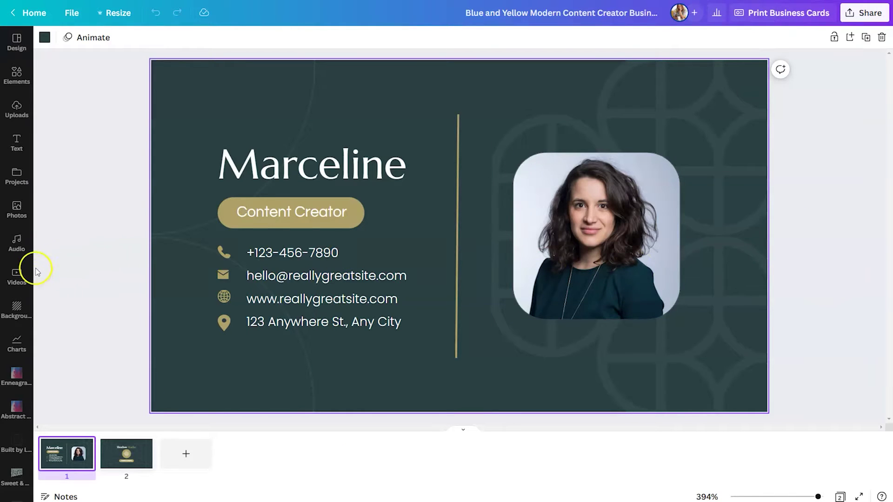
Launch Bulk create from the Apps section of the side panel
{"action": "scroll", "coordinate": [10, 279], "scroll_direction": "down", "scroll_amount": 4}
{"action": "scroll", "coordinate": [8, 283], "scroll_direction": "down", "scroll_amount": 10}
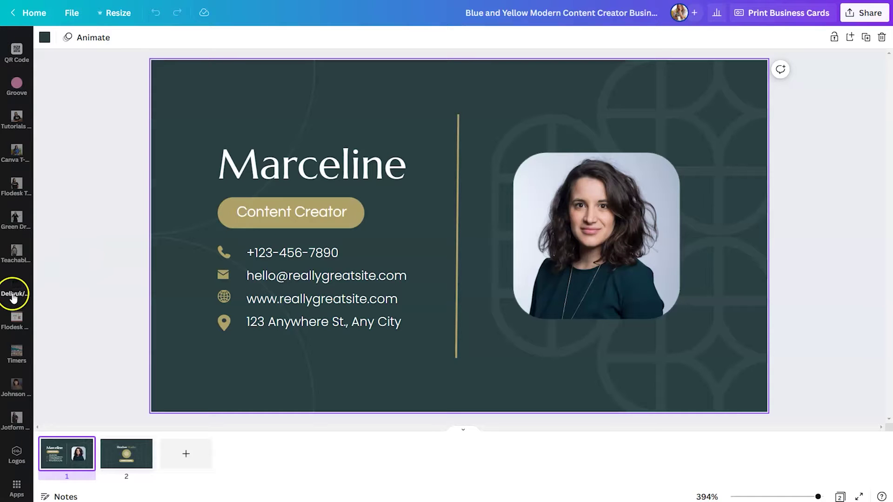
{"action": "left_click", "coordinate": [16, 491]}
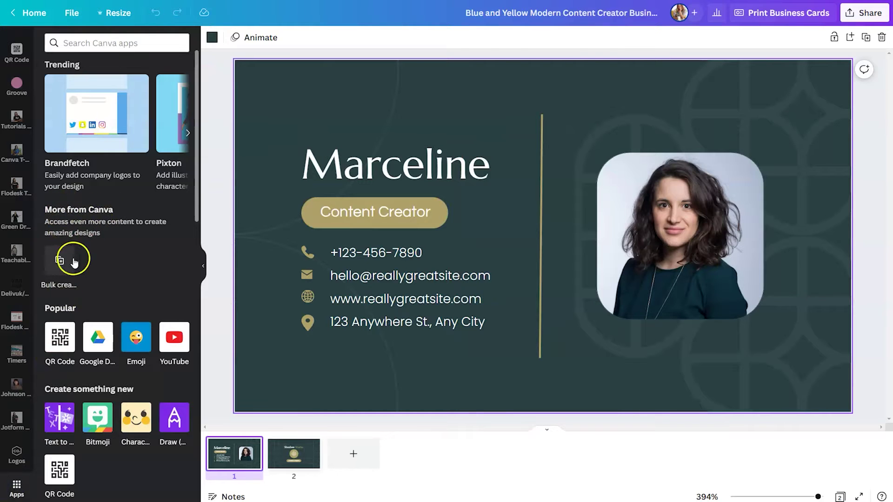
{"action": "left_click", "coordinate": [66, 270]}
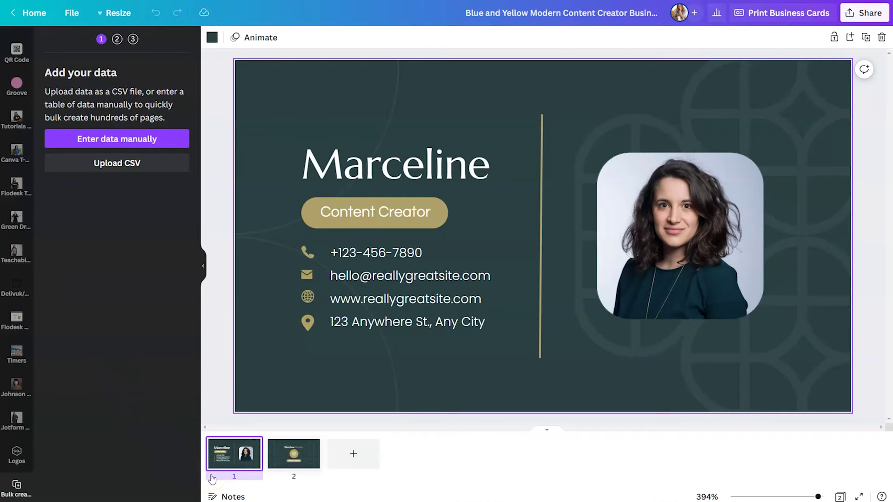
Delete the Shodwe Studio back page, then choose to enter bulk-create data manually
{"action": "left_click", "coordinate": [289, 469]}
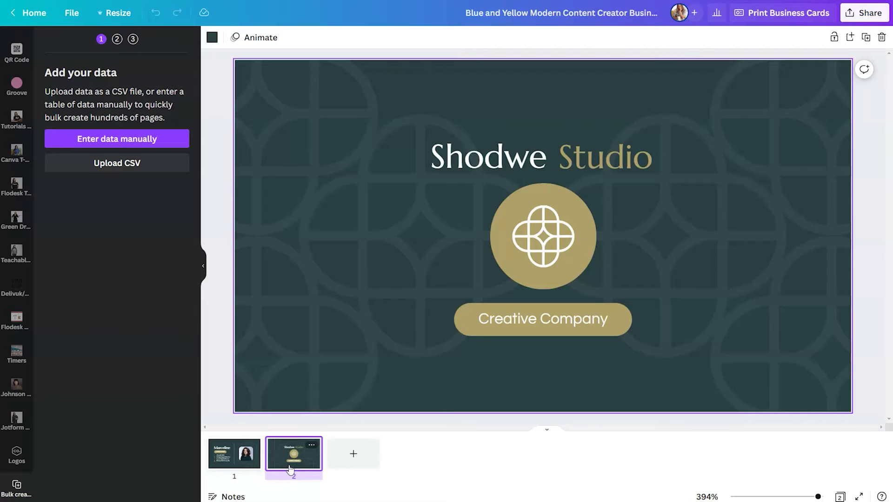
{"action": "left_click", "coordinate": [312, 445]}
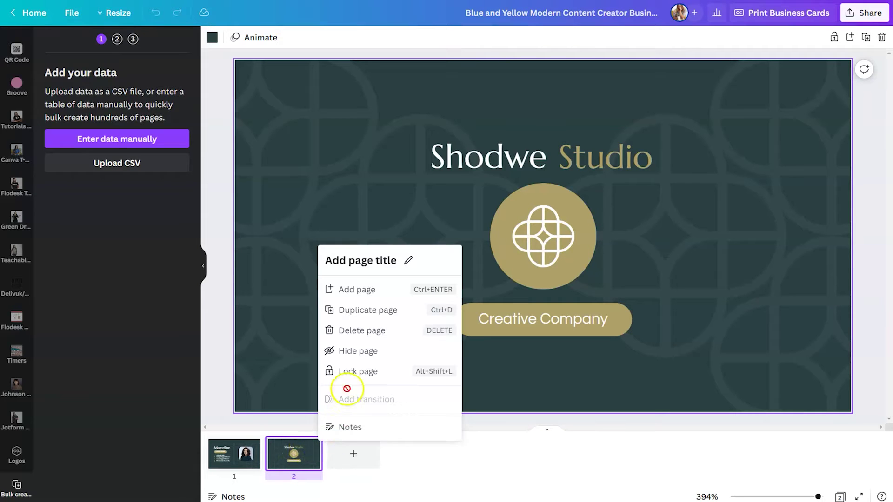
{"action": "left_click", "coordinate": [365, 331]}
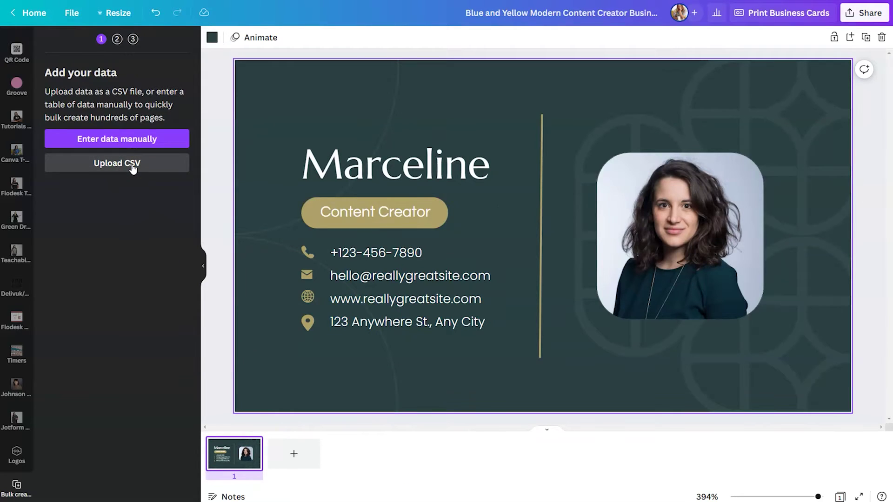
{"action": "left_click", "coordinate": [132, 138]}
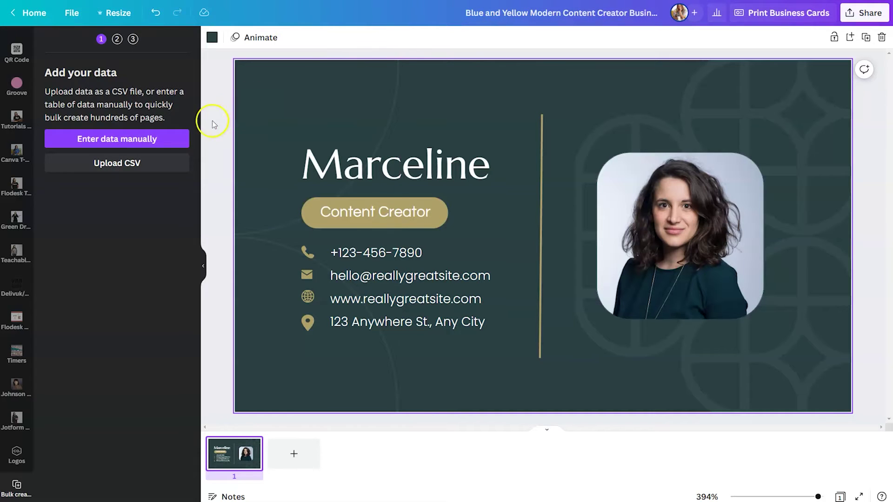
{"action": "left_click", "coordinate": [172, 140]}
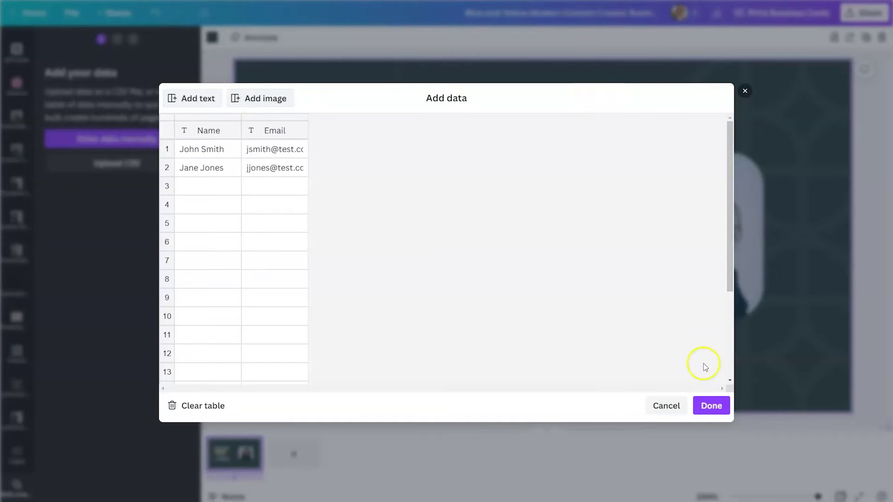
Cancel the Add data table without saving and deselect the card's left frame
{"action": "left_click", "coordinate": [665, 405]}
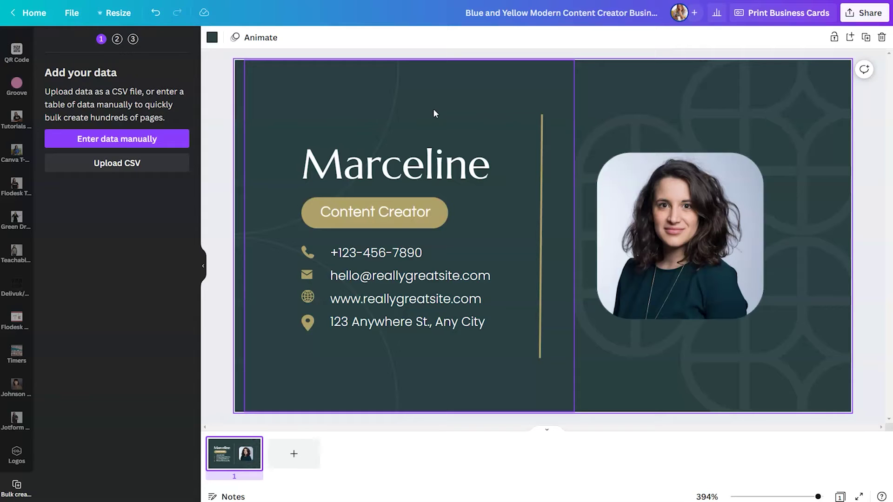
{"action": "left_click", "coordinate": [65, 213]}
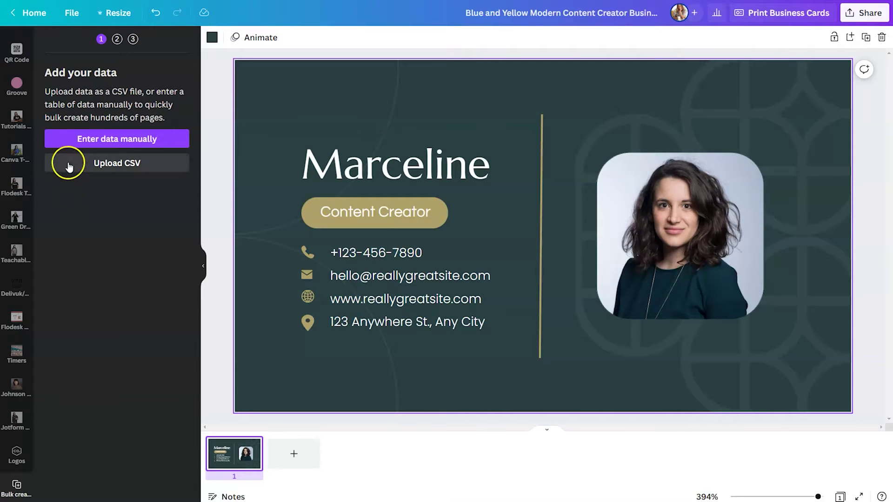
Reopen the data table and name the first two columns First Name and Title
{"action": "left_click", "coordinate": [69, 141]}
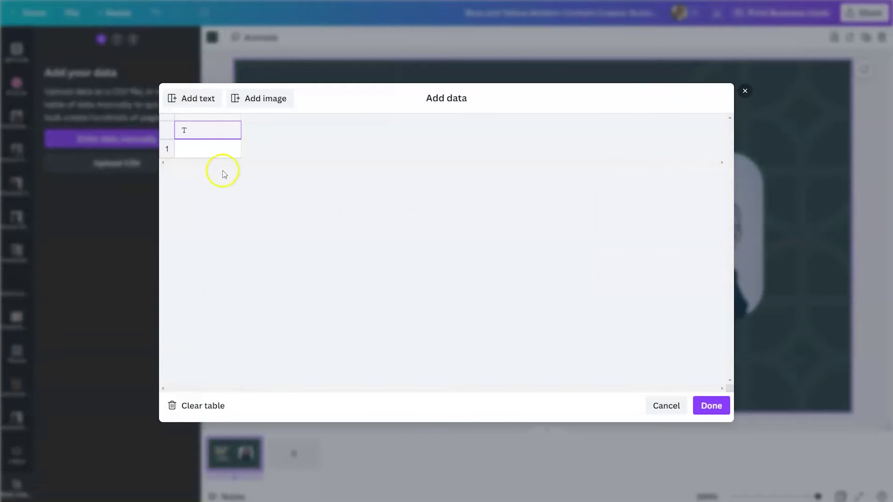
{"action": "left_click", "coordinate": [227, 133]}
{"action": "left_click", "coordinate": [224, 138]}
{"action": "type", "text": "First Name"}
{"action": "key", "text": "Tab"}
{"action": "type", "text": "Title"}
Add text columns named Phone, Email, Website and Location
{"action": "left_click", "coordinate": [184, 99]}
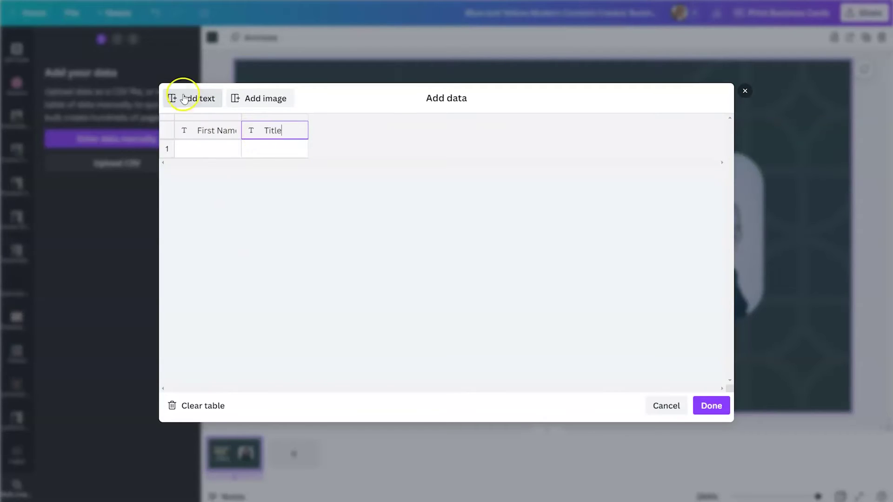
{"action": "type", "text": "Phone"}
{"action": "left_click", "coordinate": [209, 99]}
{"action": "type", "text": "Email"}
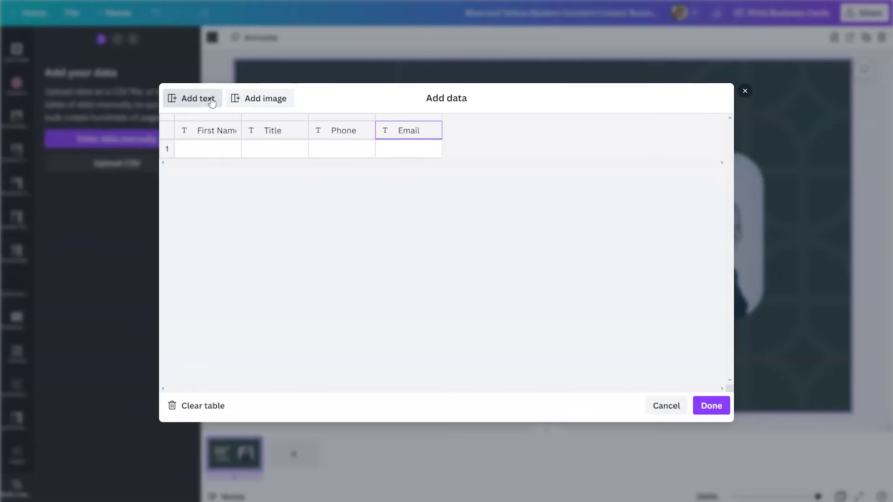
{"action": "left_click", "coordinate": [212, 100]}
{"action": "type", "text": "Website"}
{"action": "left_click", "coordinate": [212, 100]}
{"action": "type", "text": "Location"}
Remove the extra empty column and add an Image column to the table
{"action": "left_click", "coordinate": [212, 99]}
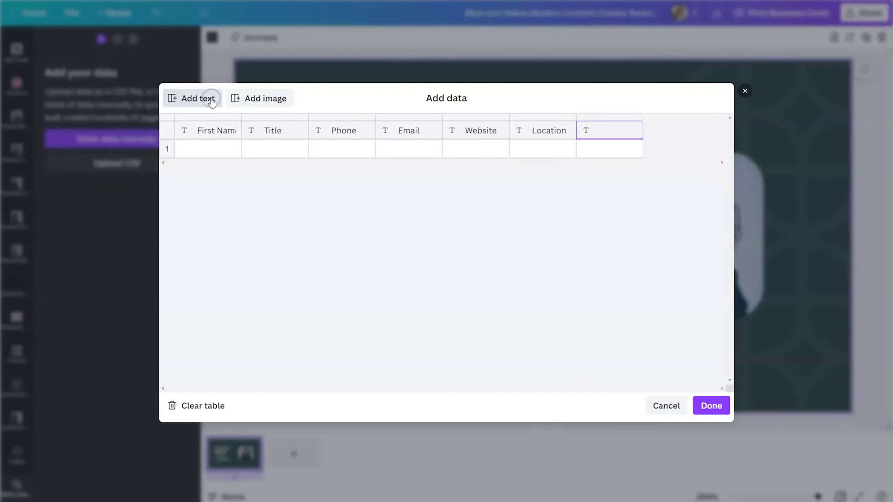
{"action": "right_click", "coordinate": [606, 136]}
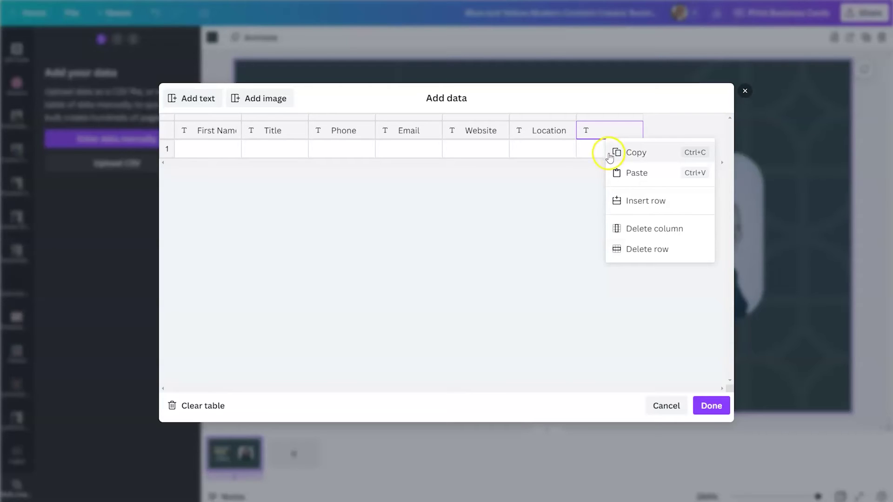
{"action": "left_click", "coordinate": [632, 229]}
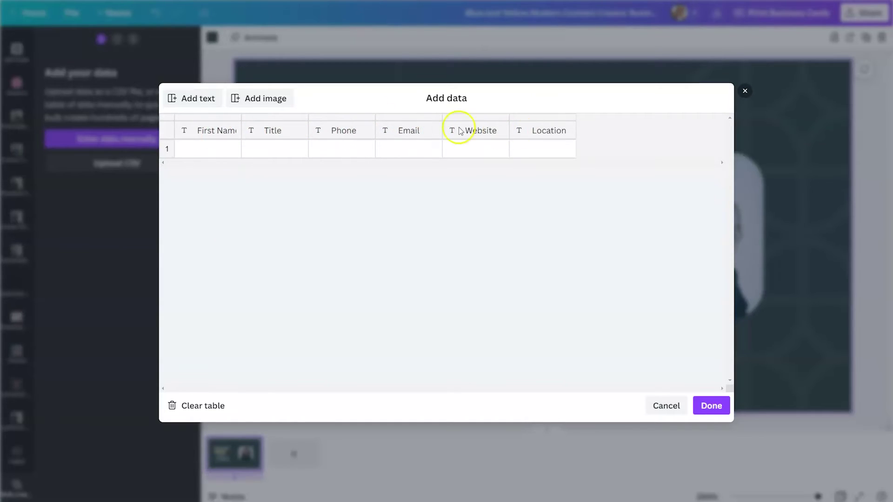
{"action": "left_click", "coordinate": [269, 103]}
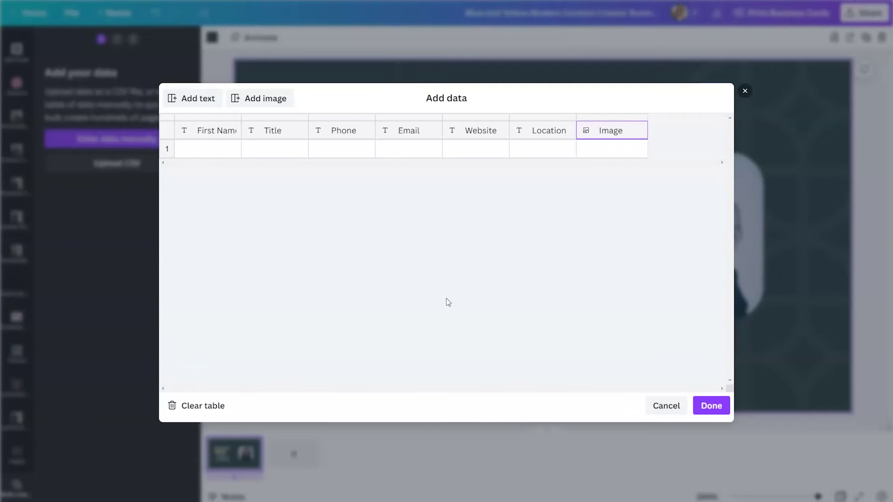
Paste the contact details into row 1, set its image to C11A3615.jpg from Canva T-Shirt Images, and finish
{"action": "left_click", "coordinate": [196, 149]}
{"action": "key", "text": "ctrl+v"}
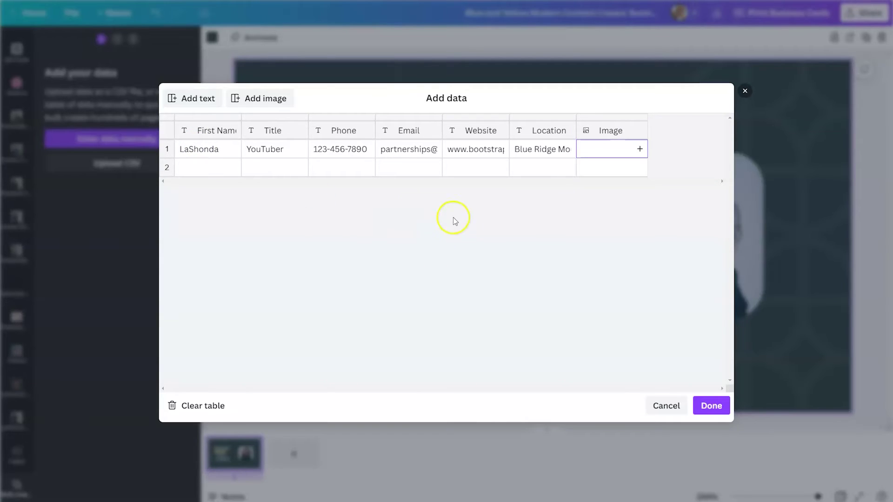
{"action": "left_click", "coordinate": [640, 150]}
{"action": "left_click", "coordinate": [641, 153]}
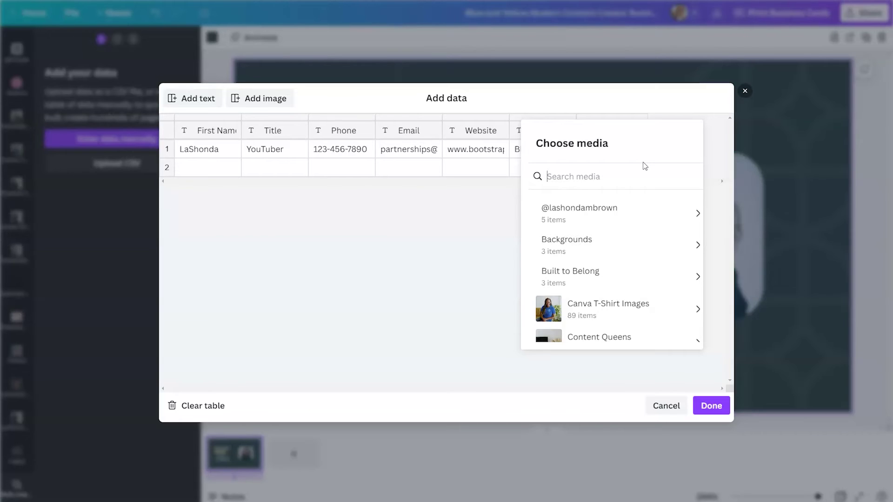
{"action": "left_click", "coordinate": [616, 304]}
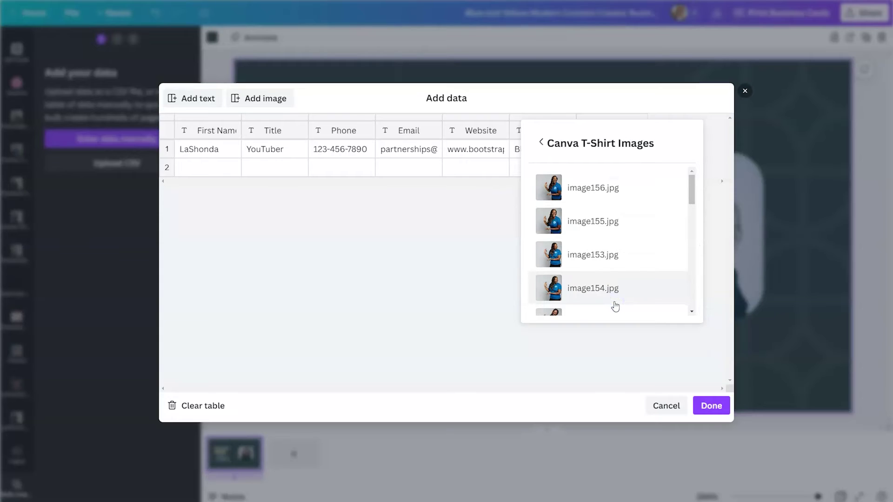
{"action": "scroll", "coordinate": [615, 306], "scroll_direction": "down", "scroll_amount": 20}
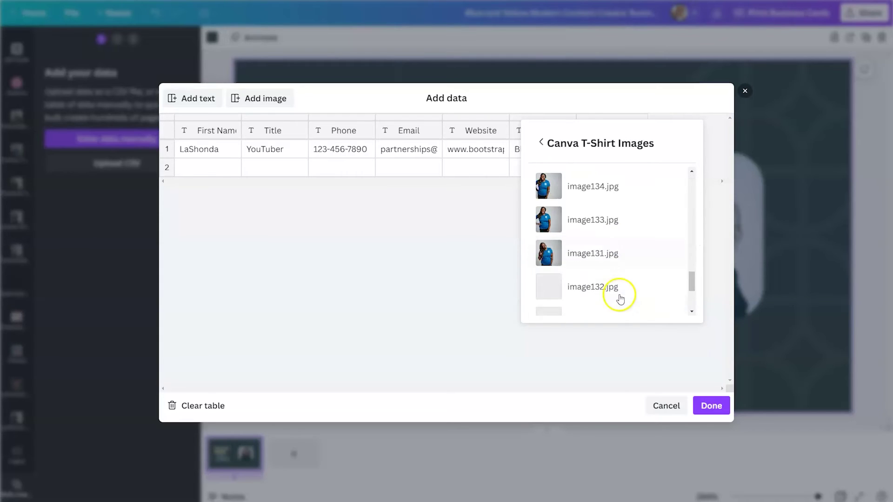
{"action": "scroll", "coordinate": [621, 298], "scroll_direction": "down", "scroll_amount": 15}
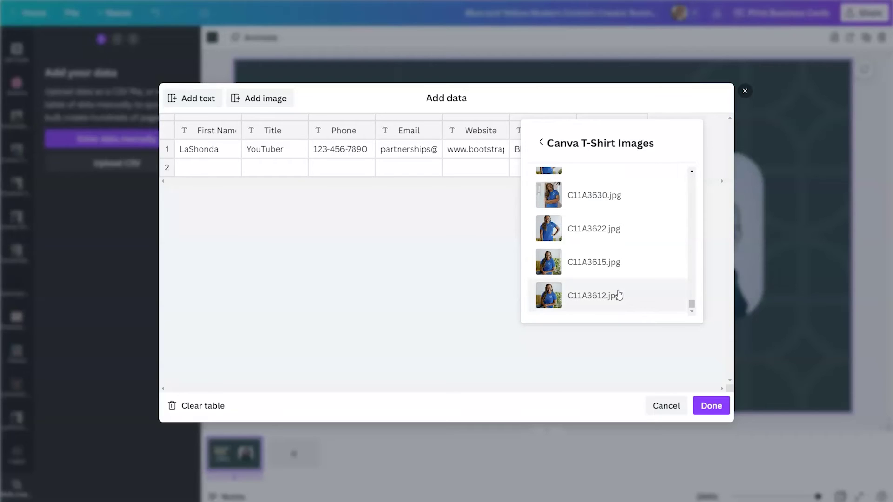
{"action": "left_click", "coordinate": [598, 262]}
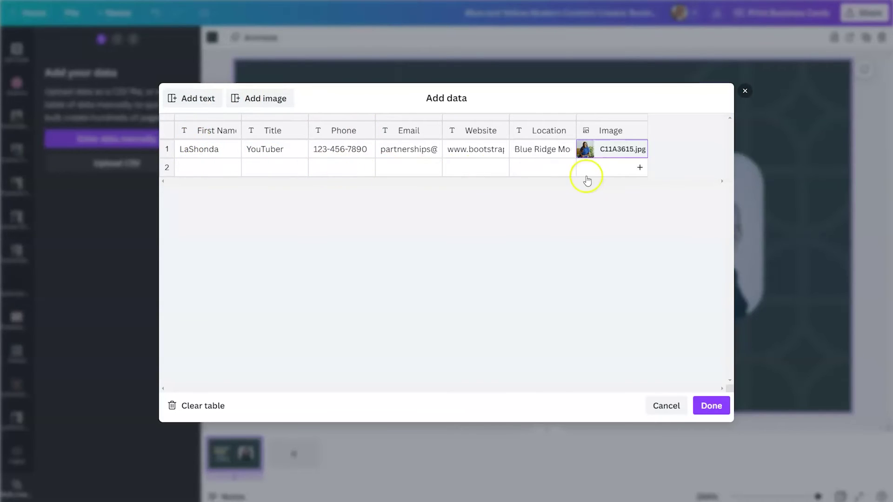
{"action": "mouse_move", "coordinate": [639, 180]}
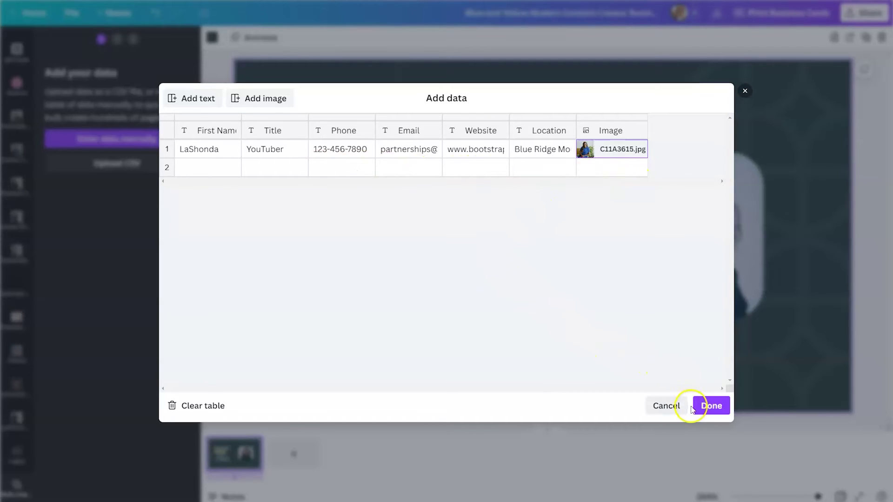
{"action": "left_click", "coordinate": [713, 407]}
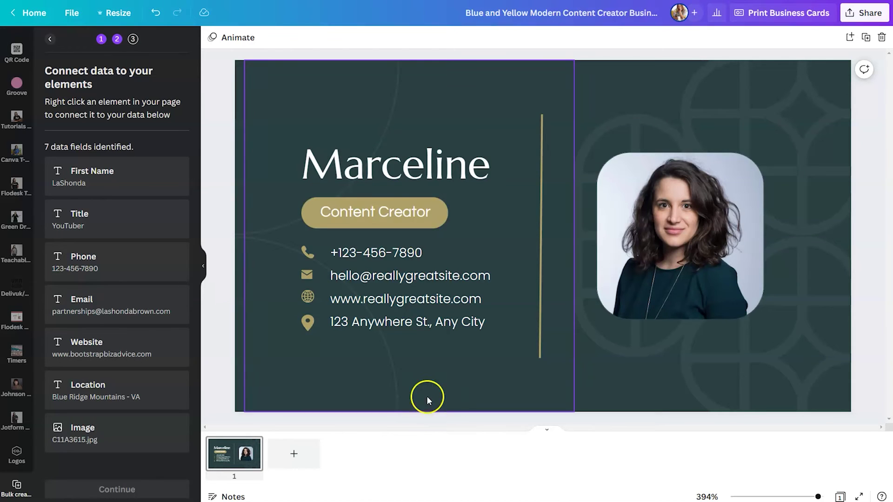
Connect the name heading to First Name and widen its box to one line
{"action": "right_click", "coordinate": [445, 172]}
{"action": "left_click", "coordinate": [538, 367]}
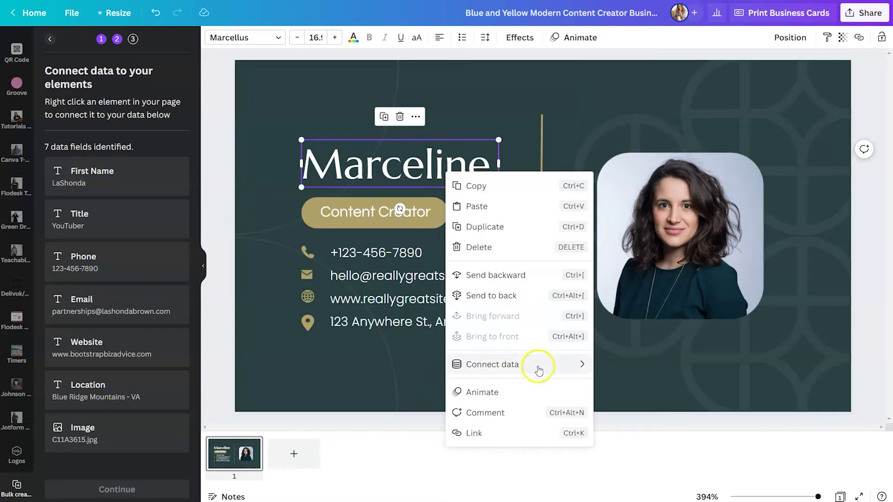
{"action": "left_click", "coordinate": [542, 364]}
{"action": "left_click", "coordinate": [580, 370]}
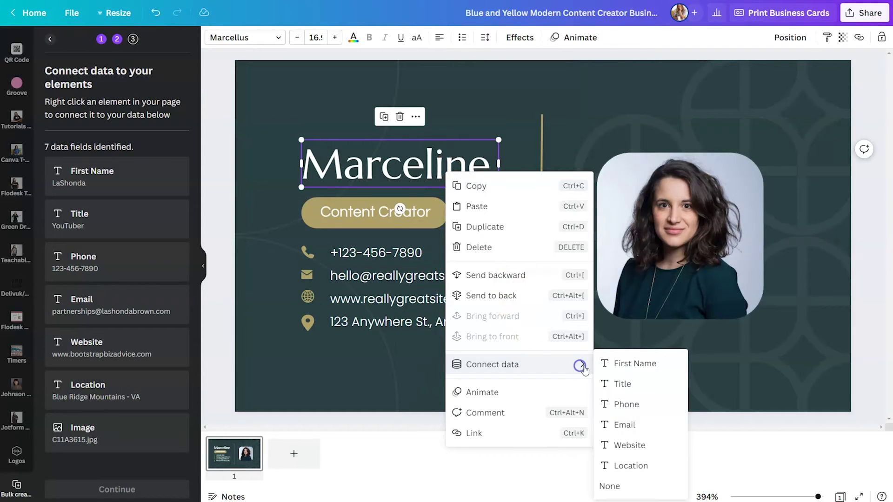
{"action": "left_click", "coordinate": [616, 364]}
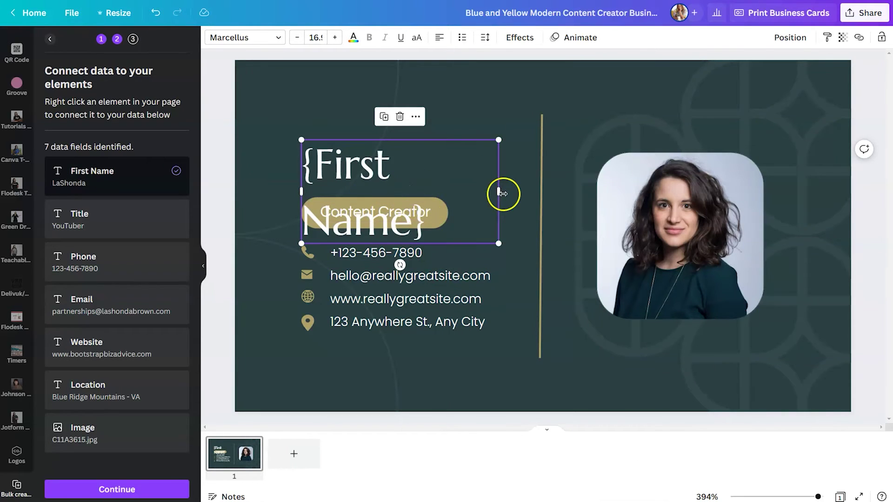
{"action": "left_click_drag", "start_coordinate": [498, 191], "coordinate": [529, 192]}
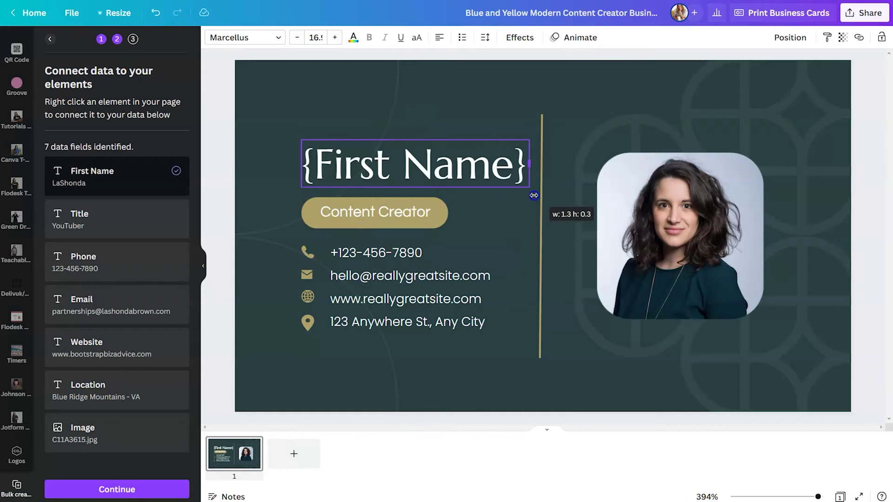
Connect the Content Creator line to Title and the phone number to Phone
{"action": "left_click", "coordinate": [424, 216]}
{"action": "right_click", "coordinate": [425, 217]}
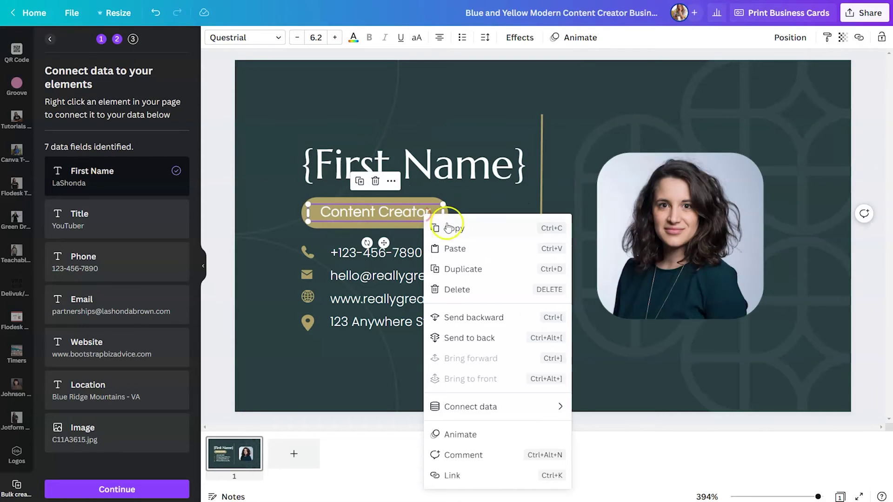
{"action": "mouse_move", "coordinate": [562, 408]}
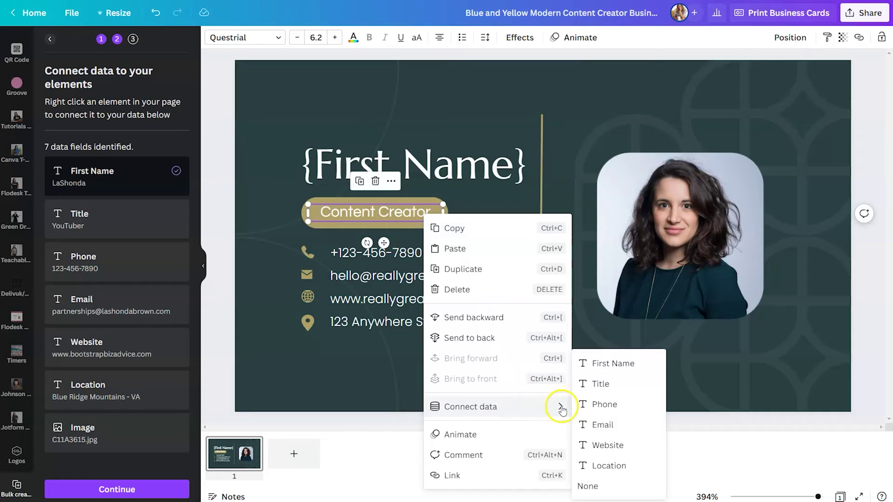
{"action": "left_click", "coordinate": [597, 383]}
{"action": "left_click", "coordinate": [413, 257]}
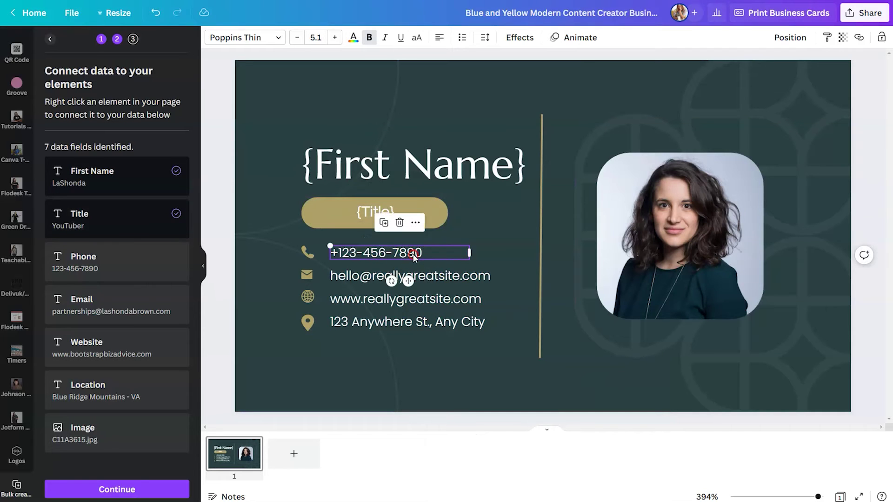
{"action": "right_click", "coordinate": [413, 257]}
{"action": "mouse_move", "coordinate": [553, 426]}
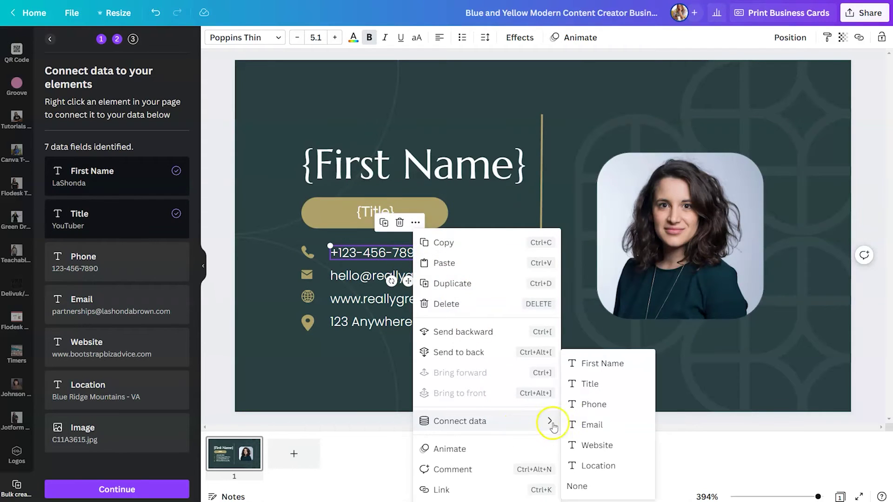
{"action": "left_click", "coordinate": [587, 404]}
Connect the email text to Email and the website text to Website
{"action": "left_click", "coordinate": [417, 276]}
{"action": "right_click", "coordinate": [418, 276]}
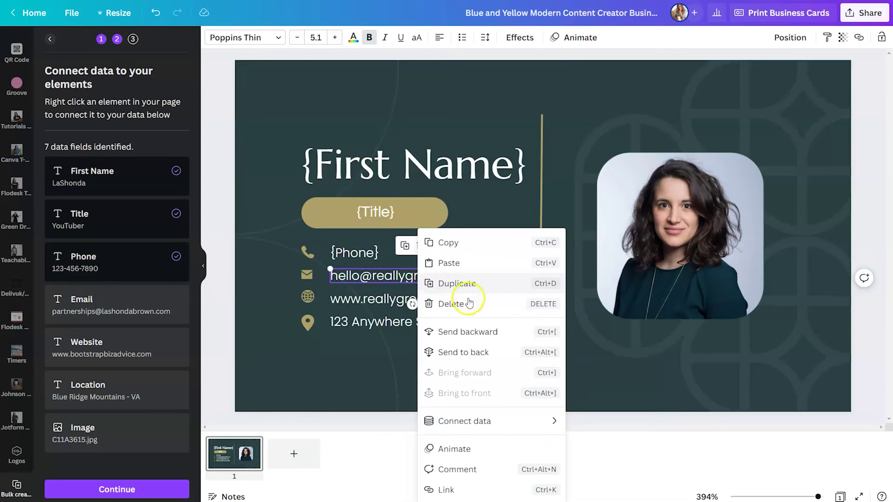
{"action": "mouse_move", "coordinate": [545, 425]}
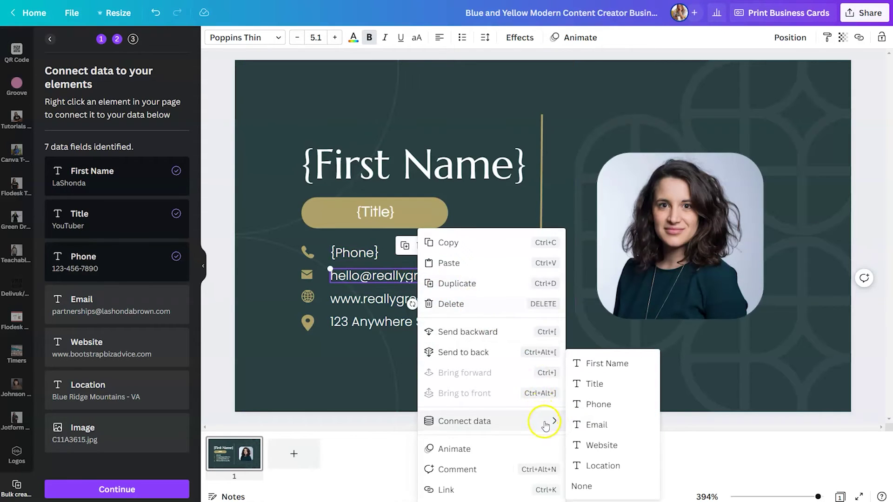
{"action": "left_click", "coordinate": [594, 425]}
{"action": "left_click", "coordinate": [354, 303]}
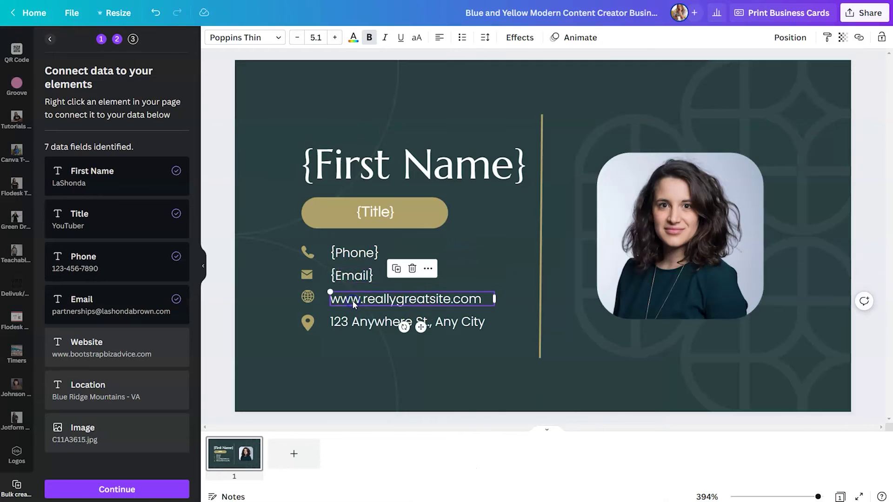
{"action": "right_click", "coordinate": [353, 303]}
{"action": "mouse_move", "coordinate": [478, 422]}
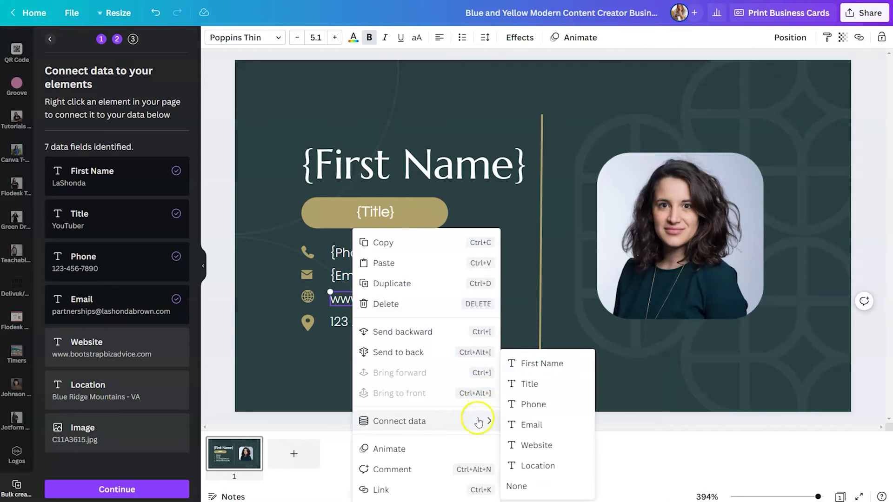
{"action": "left_click", "coordinate": [521, 444]}
Connect the address text to Location and the portrait photo to Image, then continue
{"action": "left_click", "coordinate": [366, 325]}
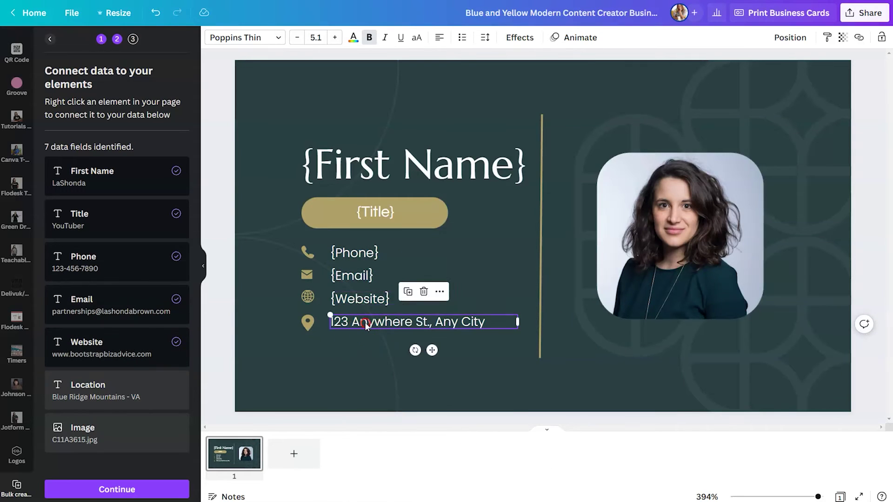
{"action": "right_click", "coordinate": [366, 326]}
{"action": "mouse_move", "coordinate": [462, 424]}
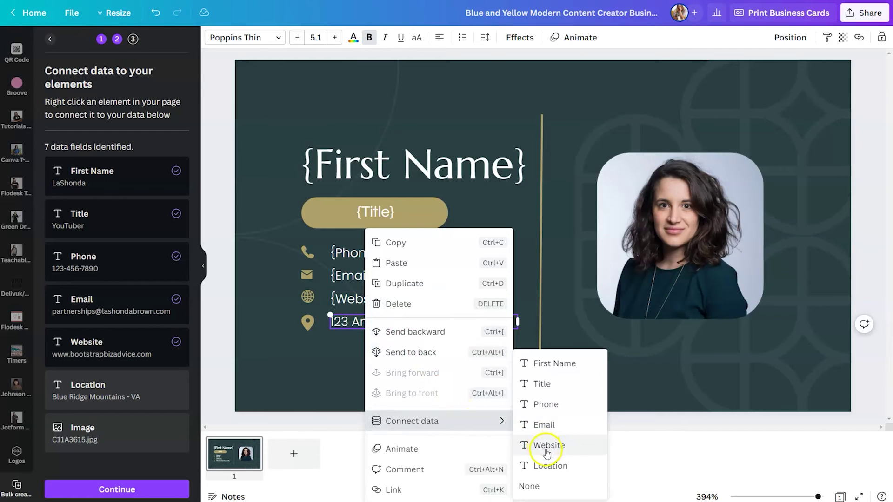
{"action": "left_click", "coordinate": [548, 466]}
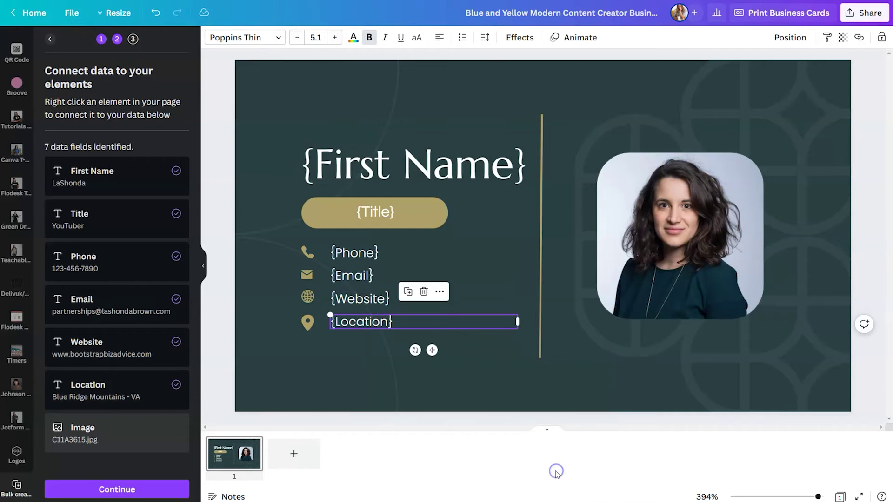
{"action": "left_click", "coordinate": [478, 392]}
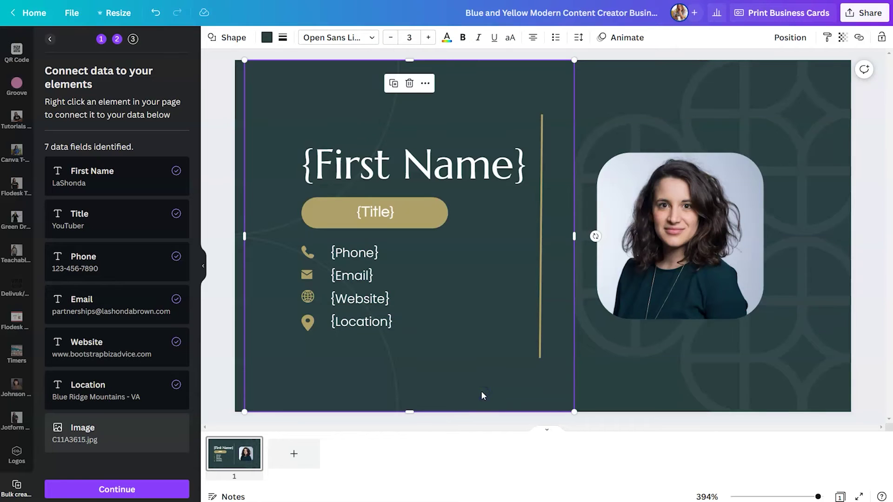
{"action": "left_click", "coordinate": [640, 297]}
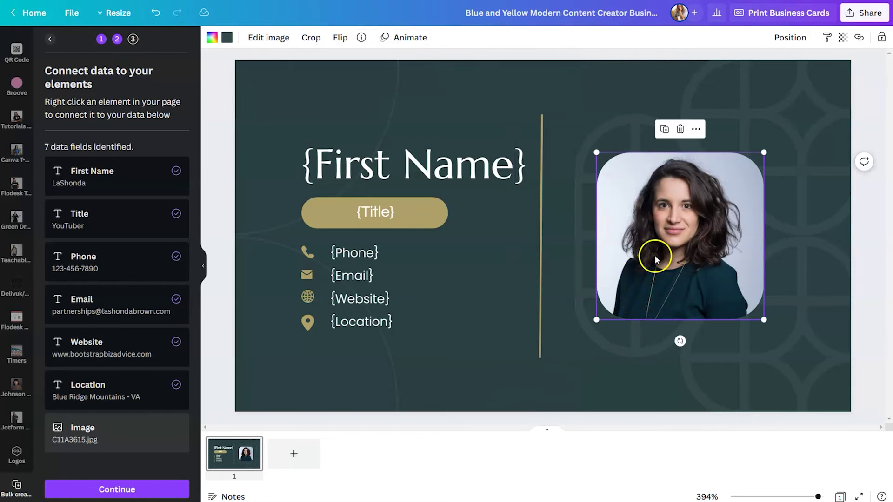
{"action": "right_click", "coordinate": [652, 228]}
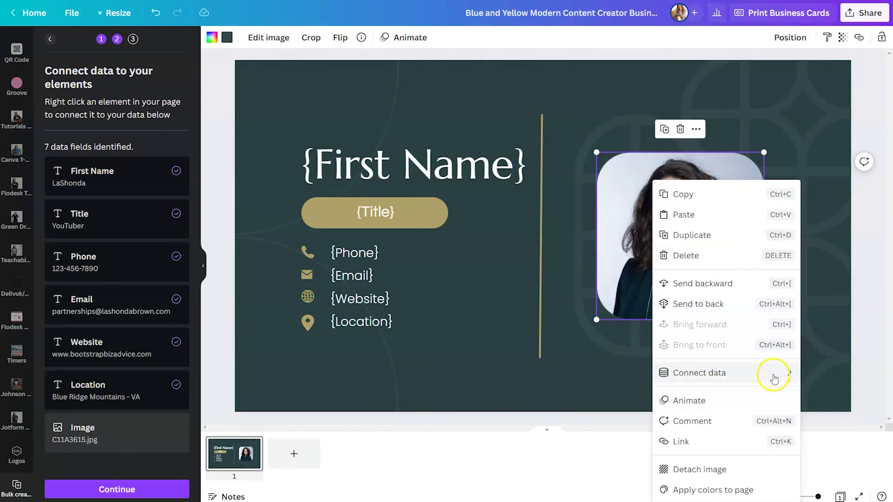
{"action": "mouse_move", "coordinate": [774, 379]}
{"action": "left_click", "coordinate": [832, 376]}
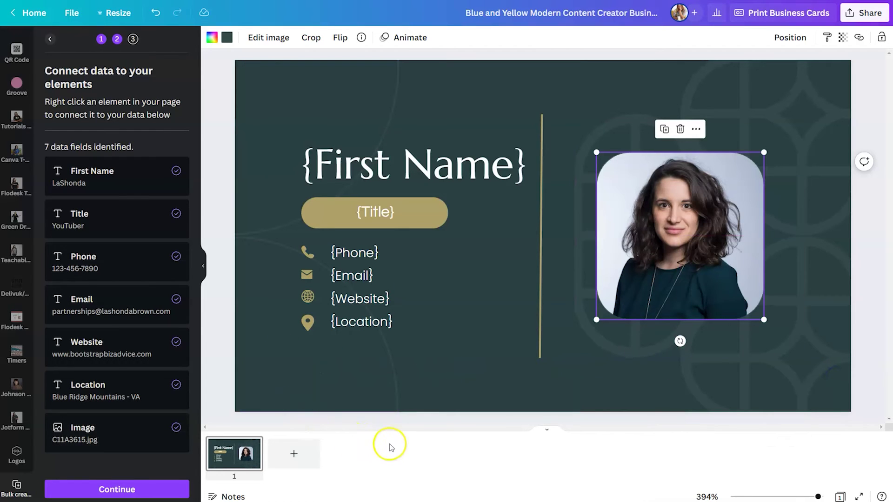
{"action": "left_click", "coordinate": [160, 489]}
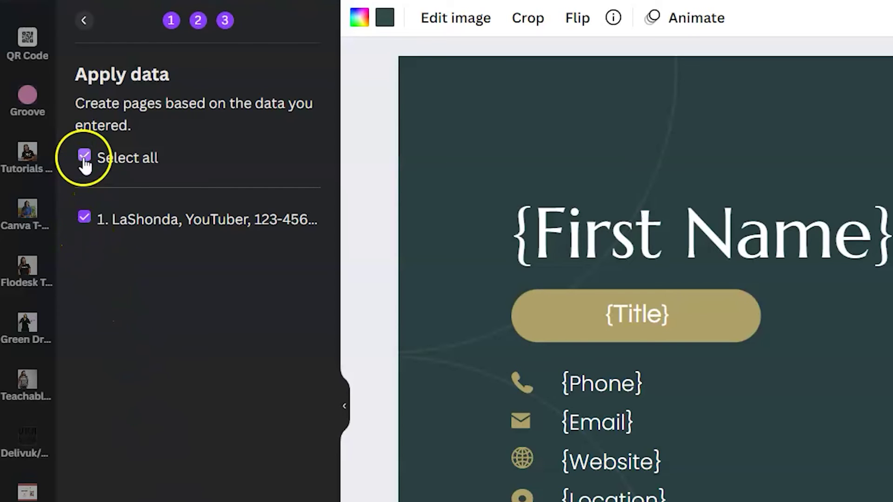
Untick and re-tick the single contact row so one page is ready to generate
{"action": "left_click", "coordinate": [84, 219]}
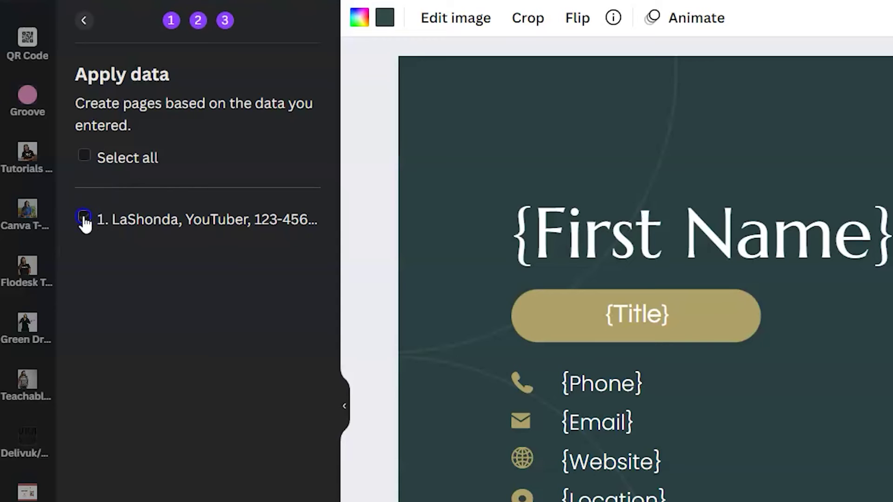
{"action": "left_click", "coordinate": [84, 218]}
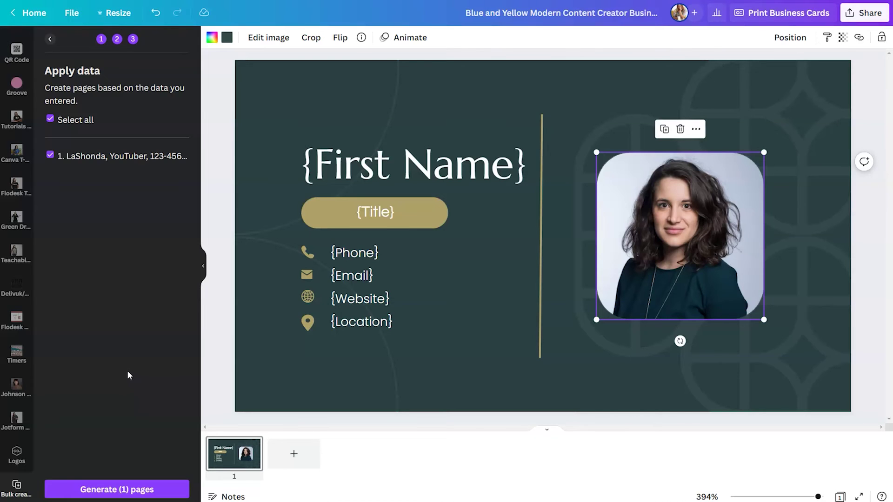
Generate the single filled card page and adjust the new portrait photo's crop
{"action": "left_click", "coordinate": [125, 489]}
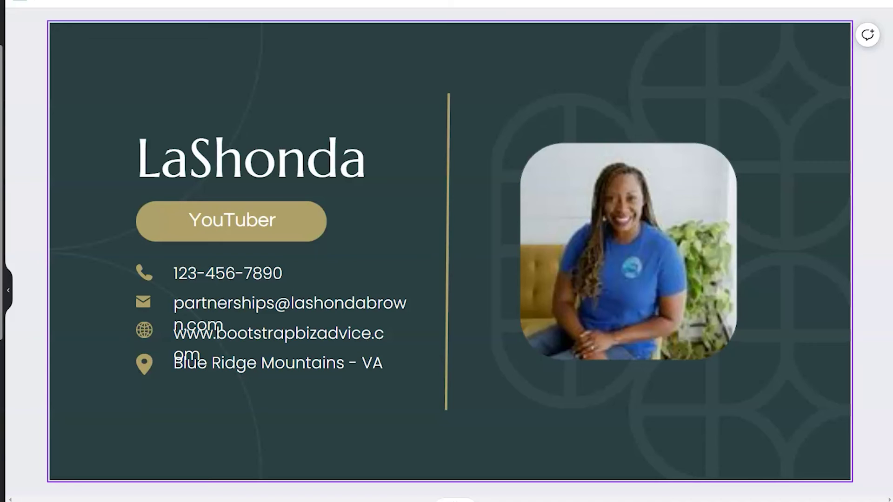
{"action": "left_click", "coordinate": [643, 205]}
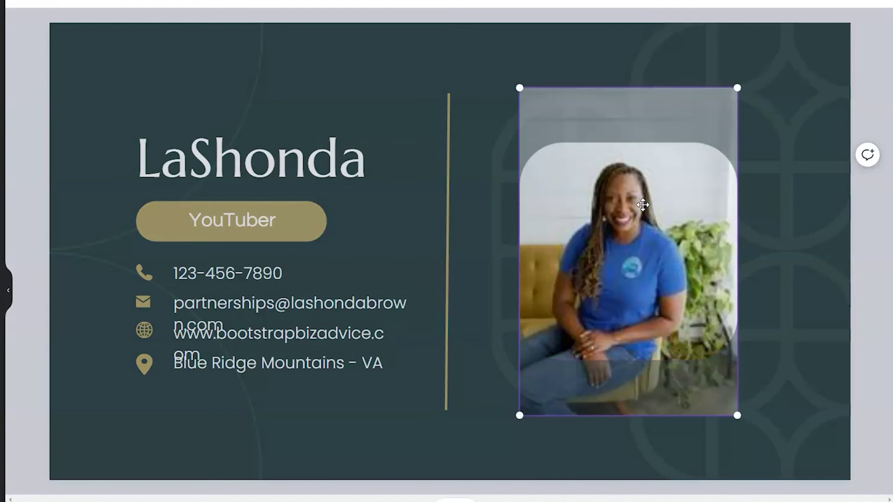
{"action": "left_click", "coordinate": [861, 281]}
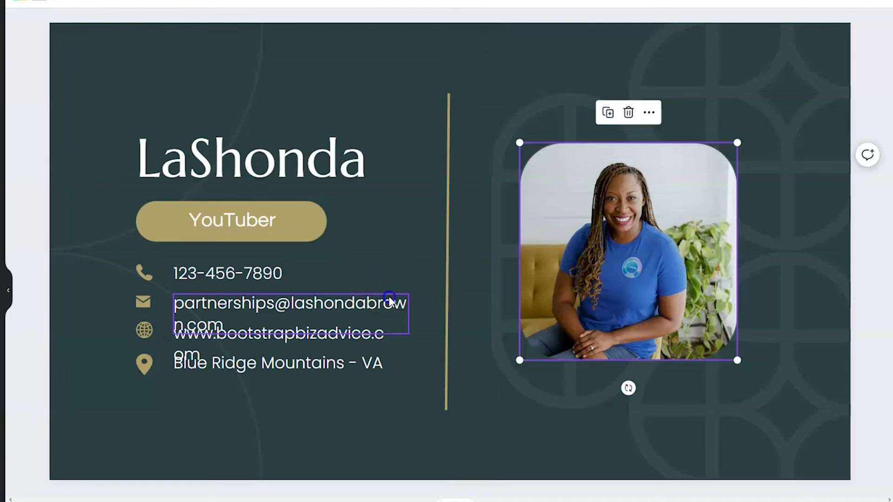
{"action": "left_click", "coordinate": [403, 308]}
Widen the email and website boxes onto one line each and nudge the gold divider right
{"action": "left_click_drag", "start_coordinate": [414, 316], "coordinate": [460, 311]}
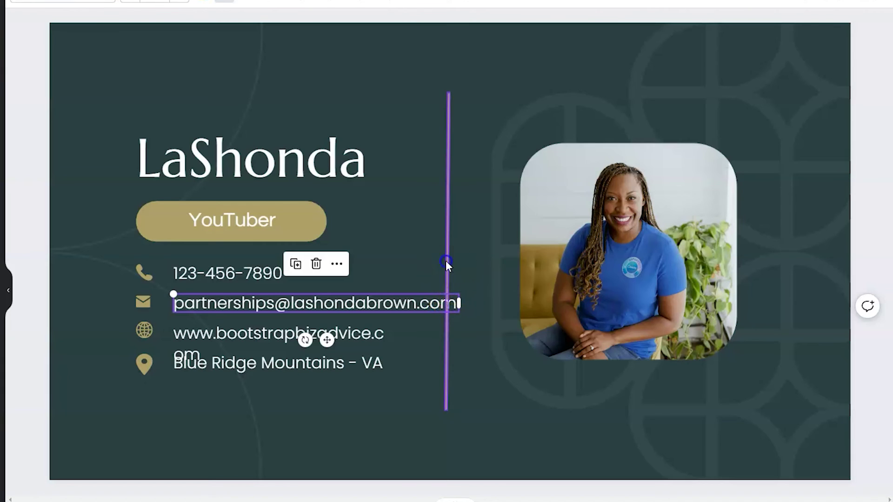
{"action": "left_click_drag", "start_coordinate": [446, 264], "coordinate": [477, 267]}
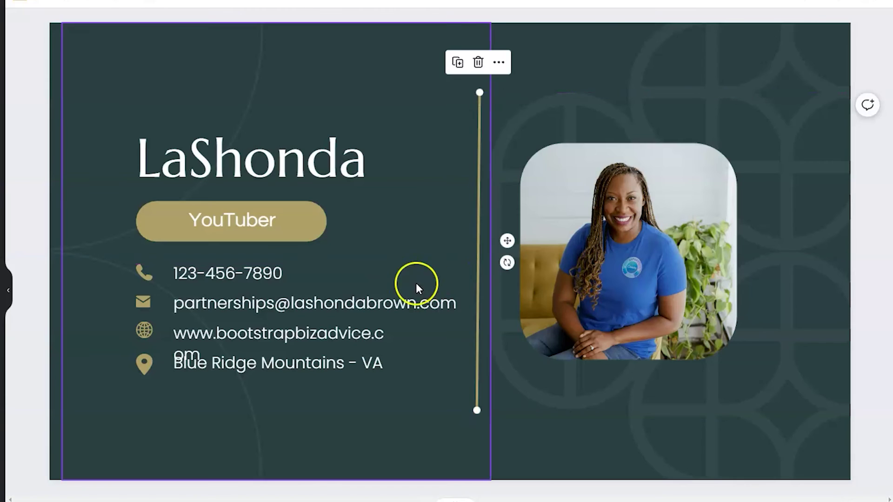
{"action": "left_click", "coordinate": [342, 445]}
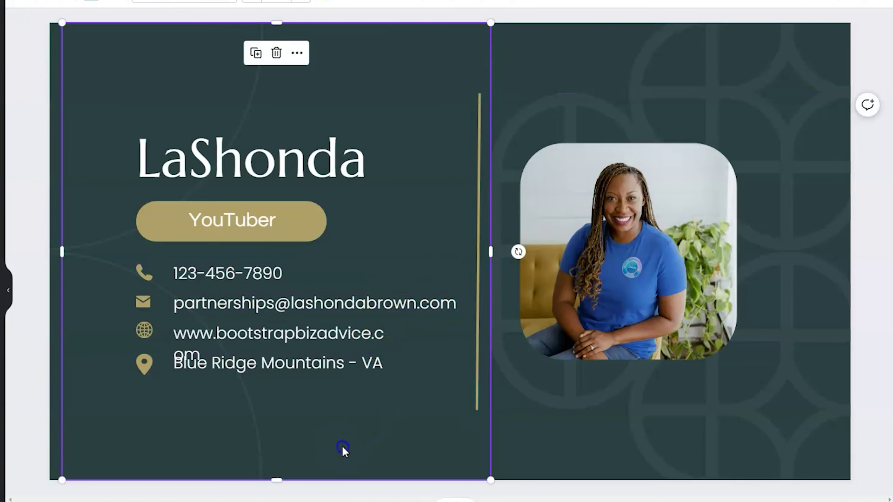
{"action": "left_click", "coordinate": [375, 335]}
{"action": "left_click_drag", "start_coordinate": [389, 343], "coordinate": [430, 345]}
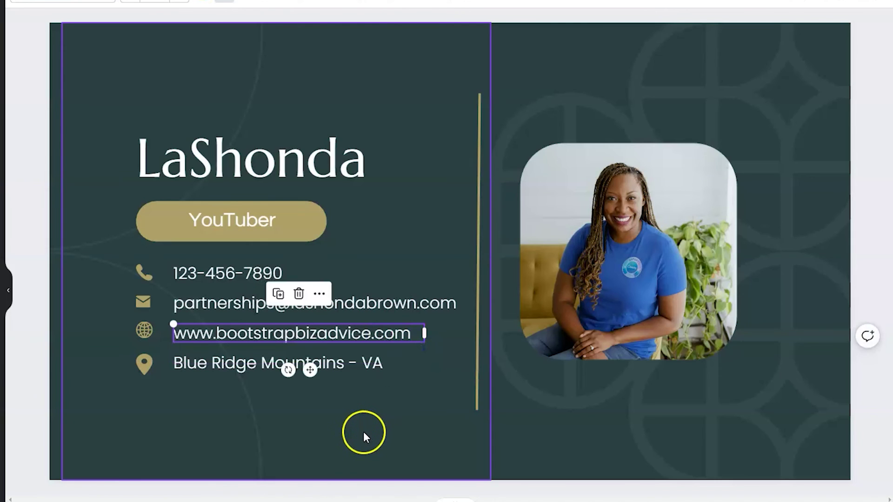
{"action": "left_click", "coordinate": [364, 432]}
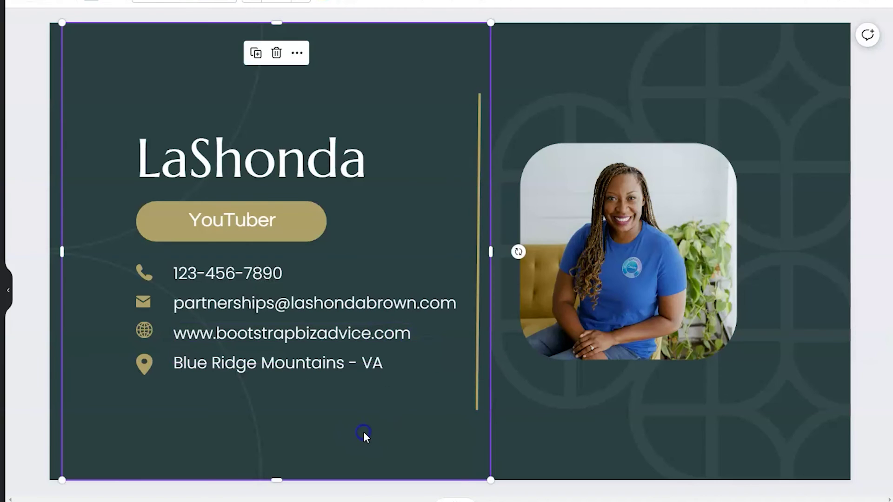
{"action": "left_click", "coordinate": [44, 176]}
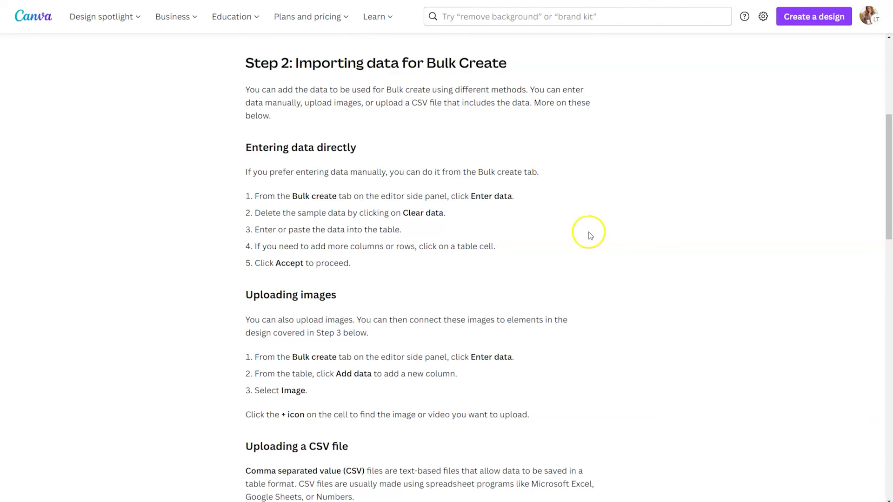
Scroll down the 'Creating designs in bulk' help article and back up to its beginning
{"action": "scroll", "coordinate": [589, 233], "scroll_direction": "down", "scroll_amount": 3}
{"action": "scroll", "coordinate": [589, 235], "scroll_direction": "down", "scroll_amount": 13}
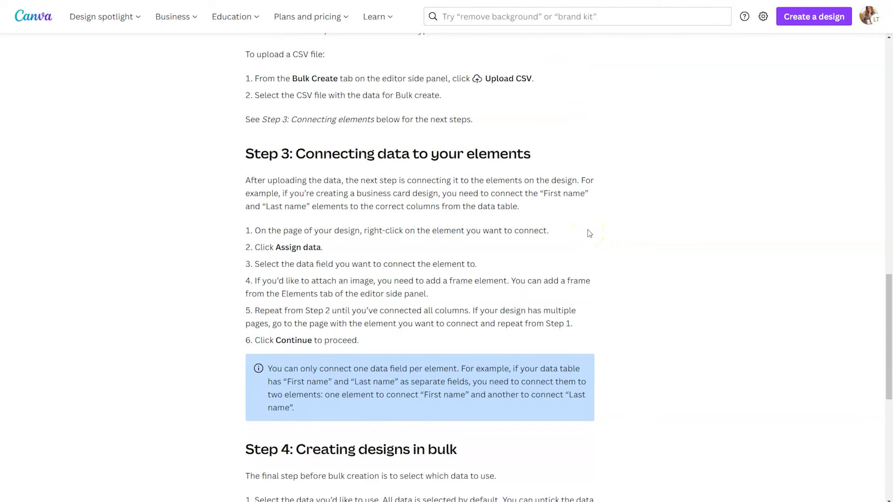
{"action": "scroll", "coordinate": [589, 232], "scroll_direction": "up", "scroll_amount": 15}
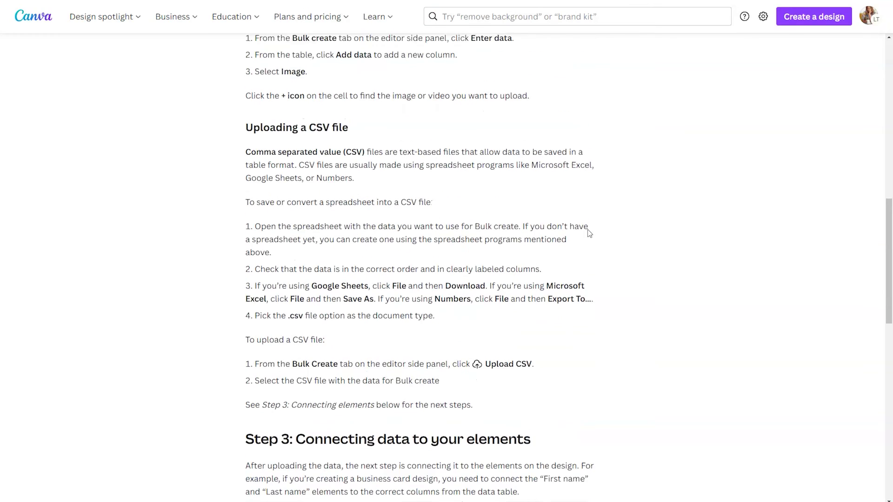
{"action": "scroll", "coordinate": [589, 232], "scroll_direction": "up", "scroll_amount": 1}
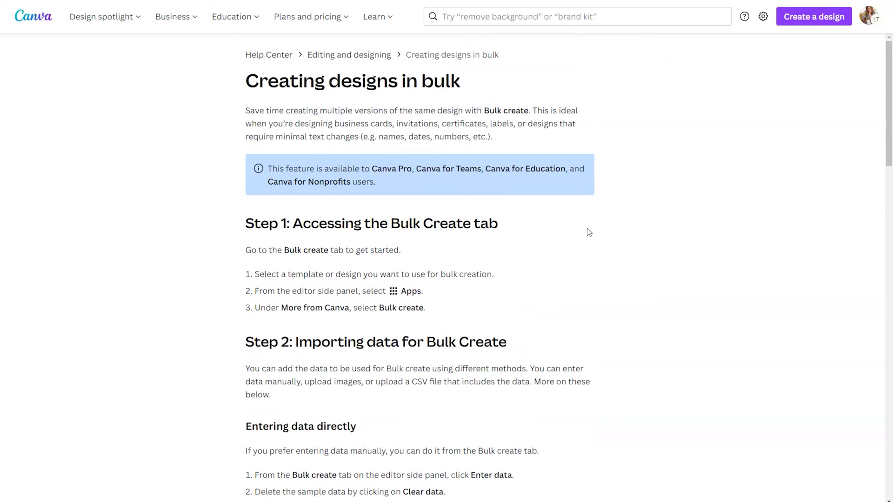